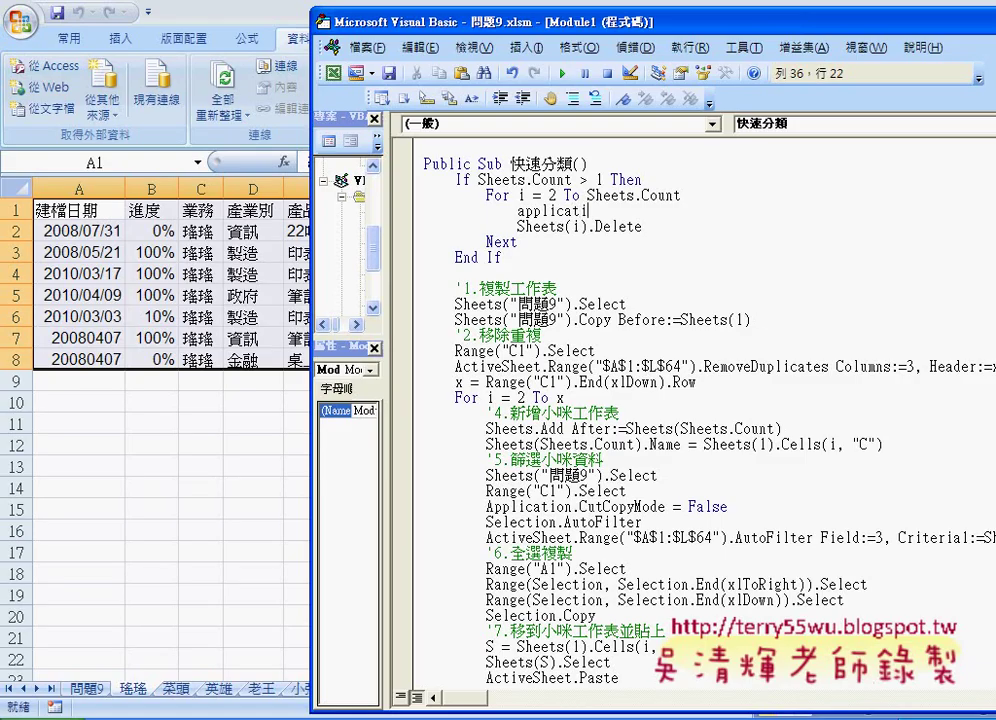
# Insert Application.DisplayAlerts = False above Sheets(i).Delete in the loop, using IntelliSense
pyautogui.write('on.')
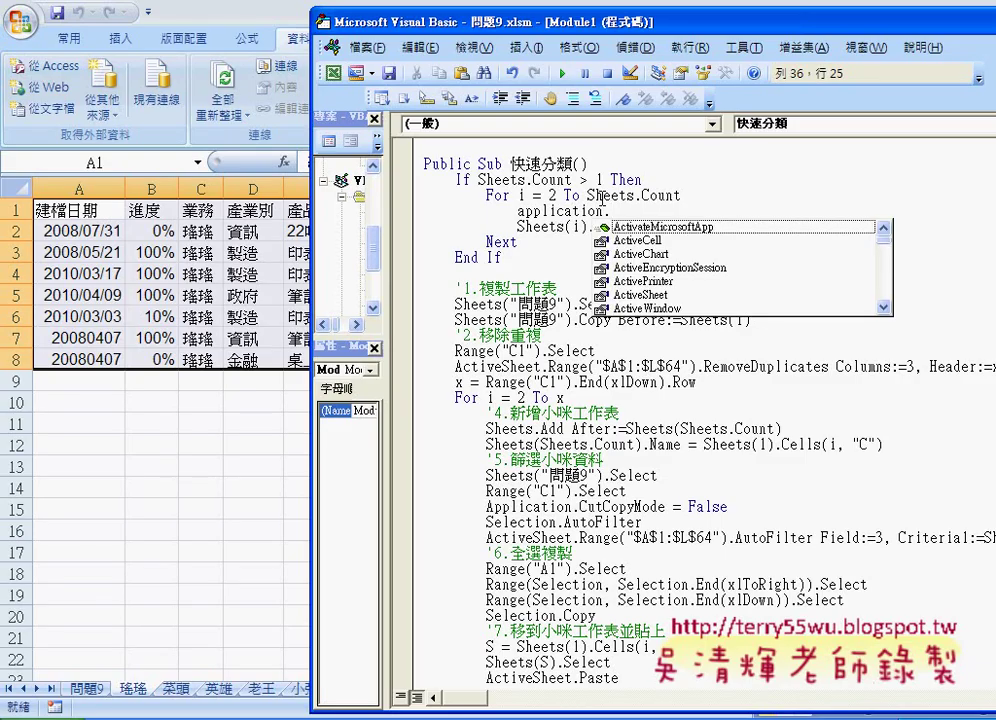
pyautogui.write('di')
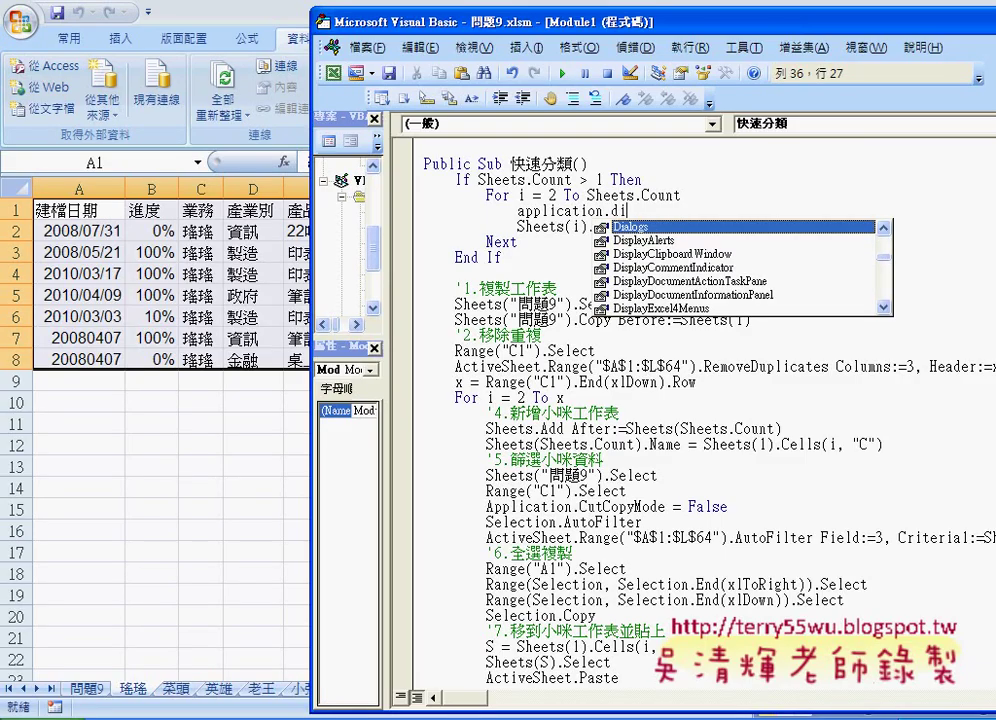
pyautogui.press('Down')
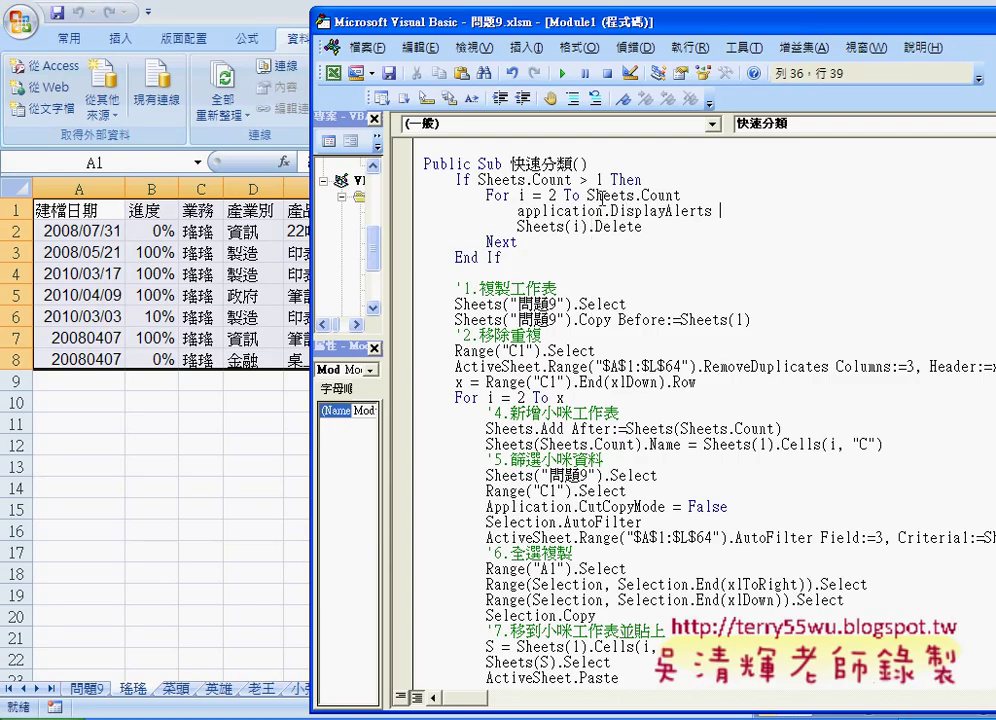
pyautogui.write('=')
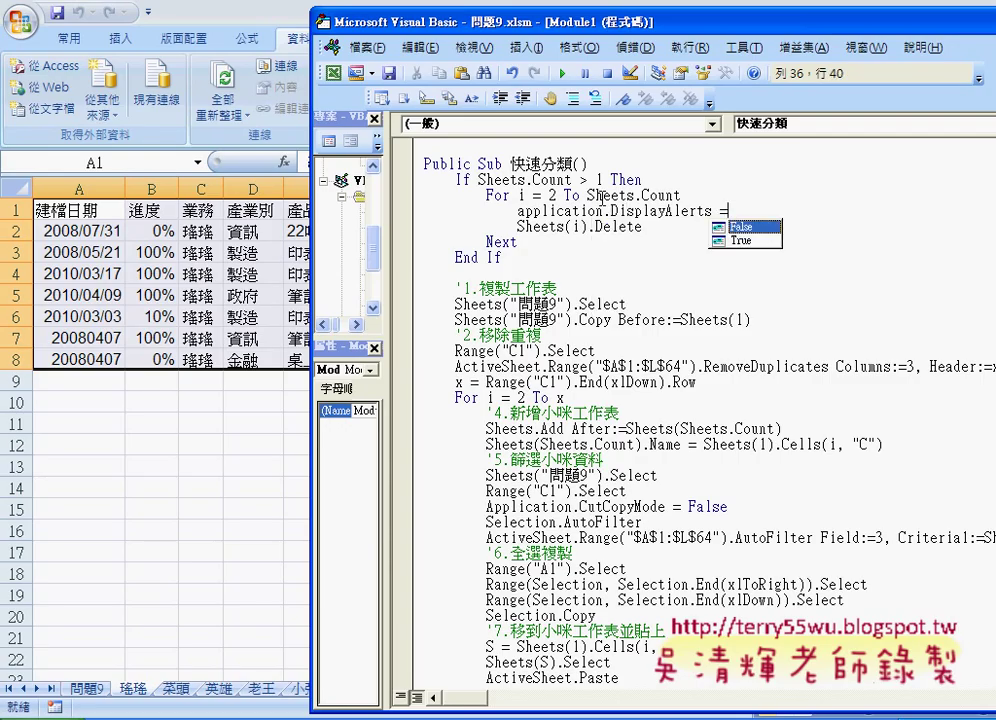
pyautogui.press('Tab')
pyautogui.press('Down')
pyautogui.press('Up')
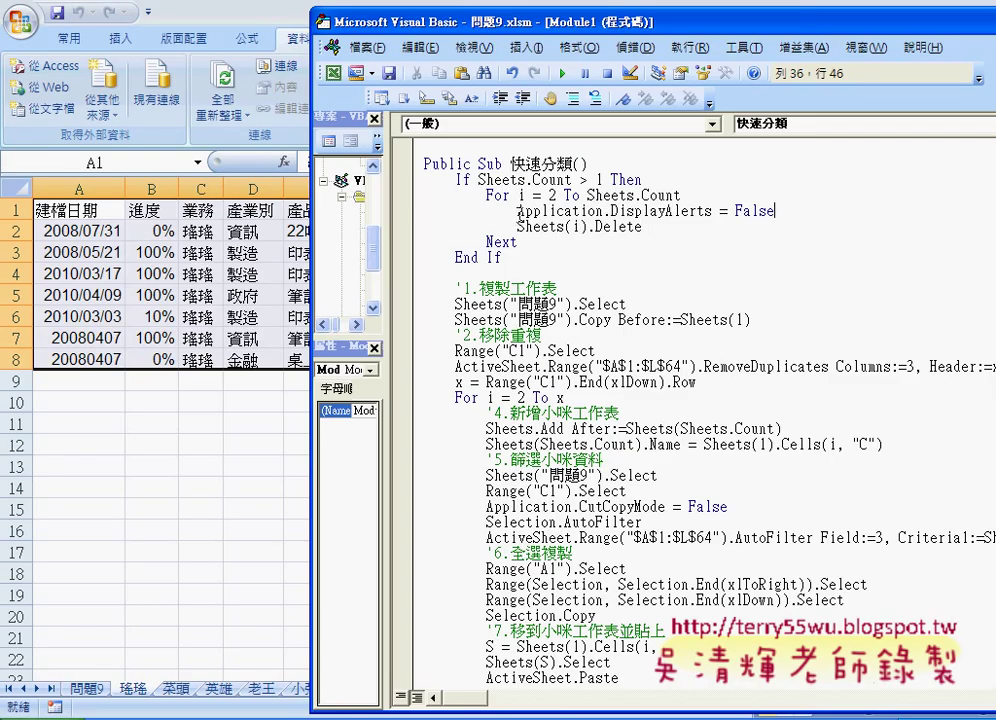
# Add a blank line after the loop's Next statement
pyautogui.click(656, 229)
pyautogui.click(549, 243)
pyautogui.press('Return')
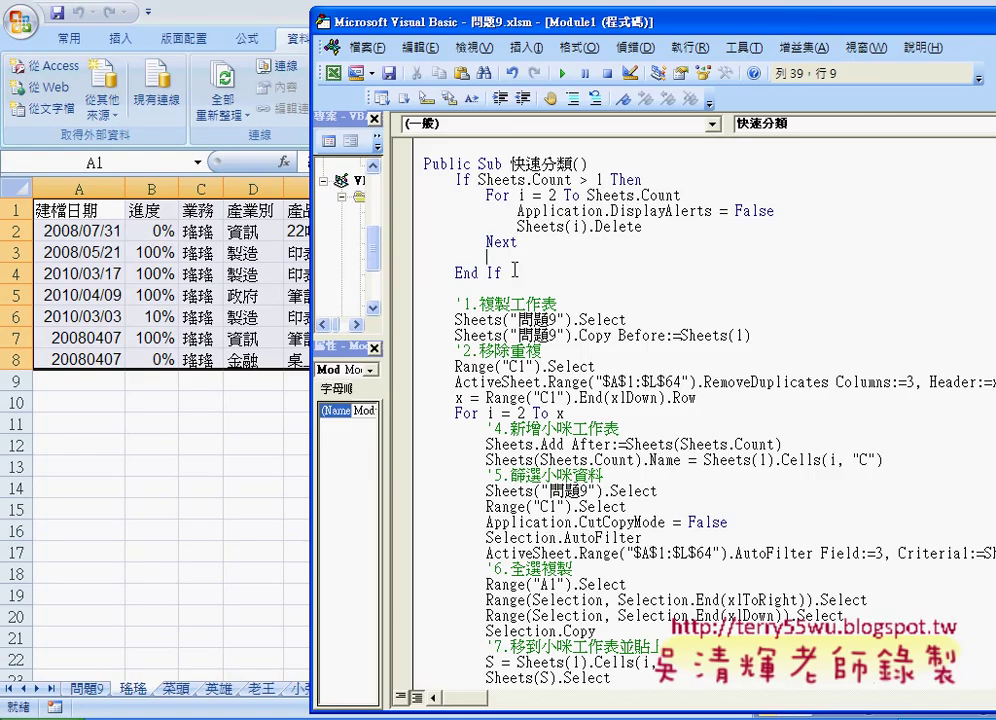
pyautogui.scroll(-2, 567, 567)
pyautogui.scroll(-2, 571, 567)
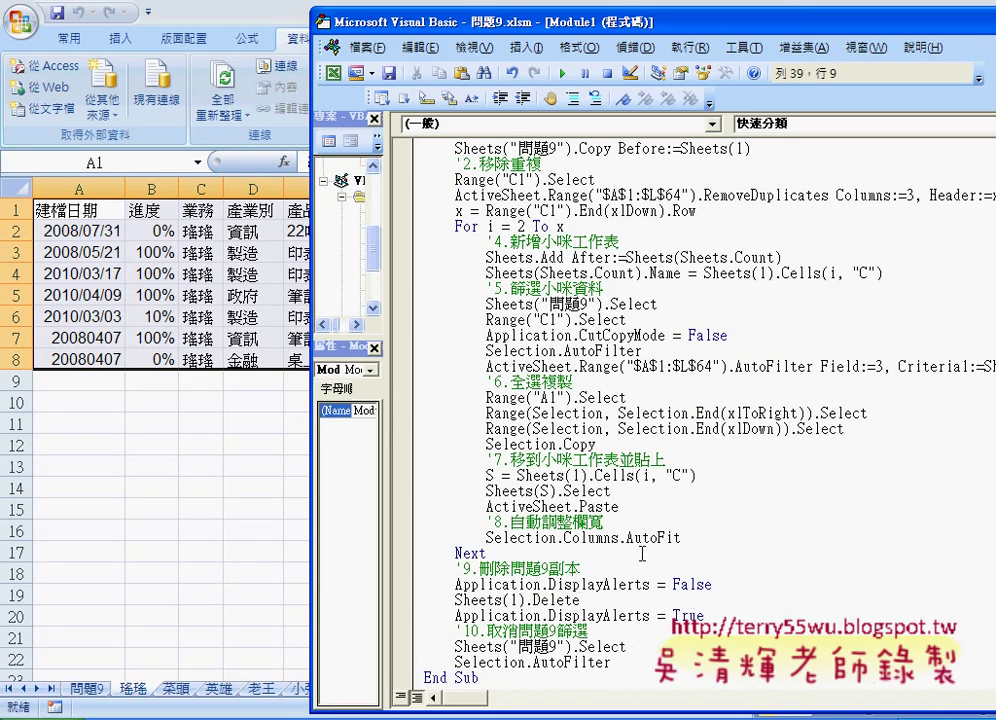
pyautogui.scroll(3, 638, 547)
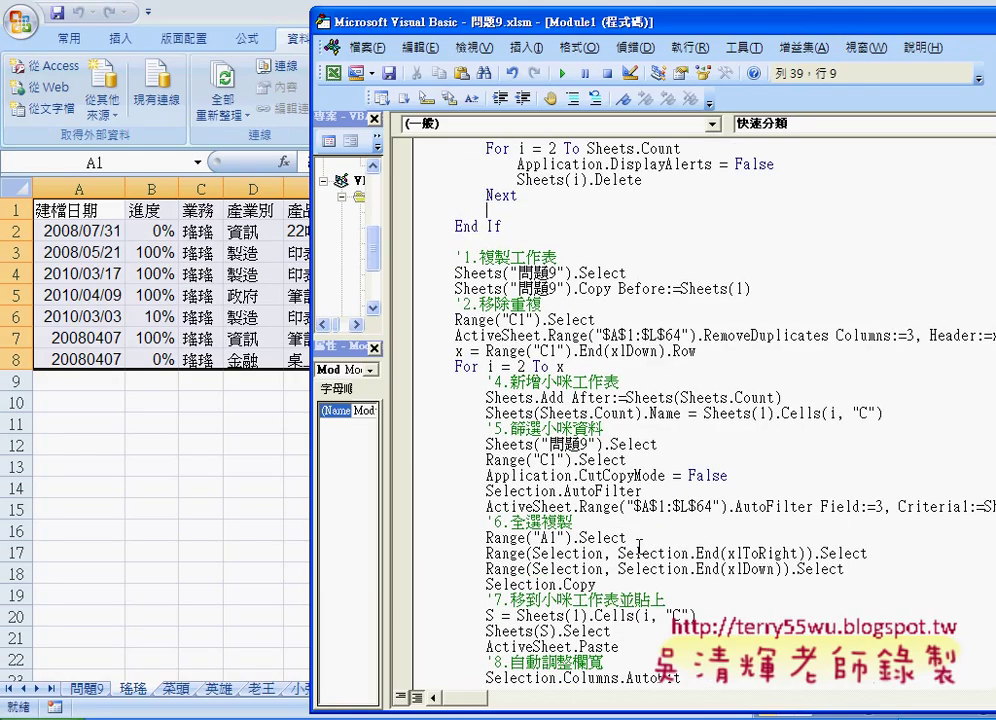
pyautogui.scroll(2, 663, 184)
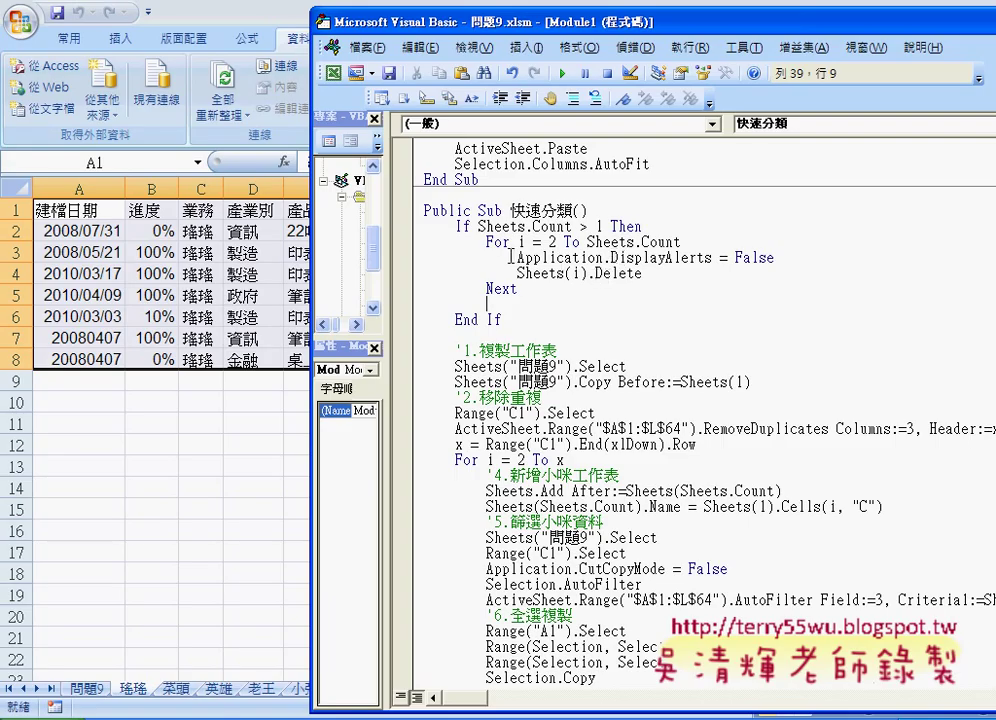
# Paste a copy of the DisplayAlerts = False statement after Next and change it to True
pyautogui.moveTo(517, 257)
pyautogui.mouseDown()
pyautogui.moveTo(769, 257)
pyautogui.moveTo(785, 248)
pyautogui.mouseUp()
pyautogui.hotkey('ctrl', 'c')
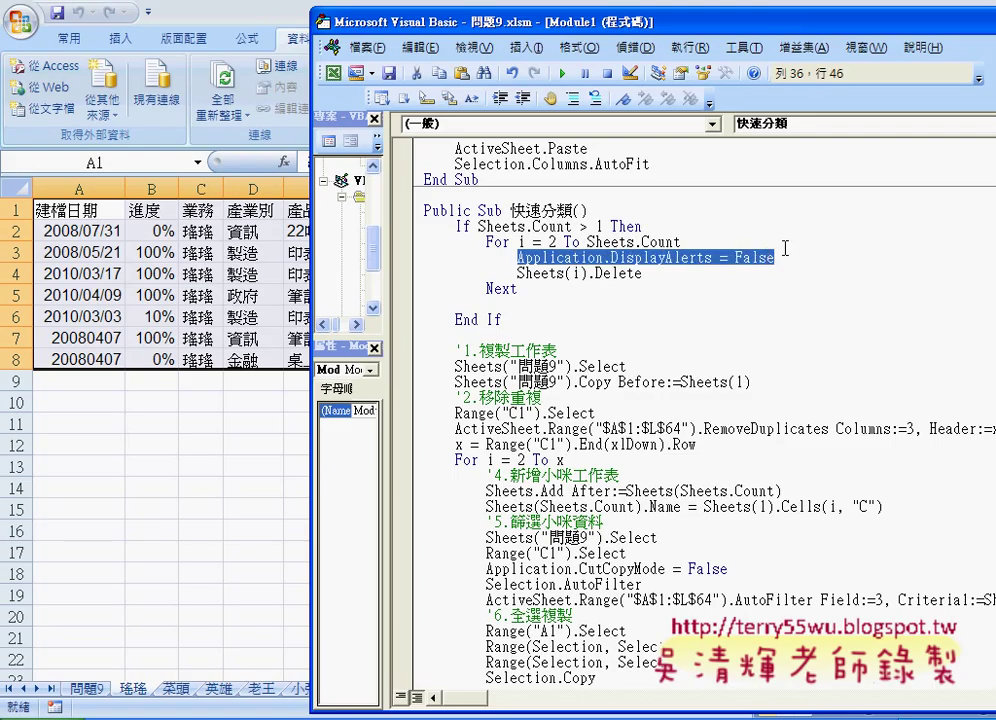
pyautogui.click(575, 306)
pyautogui.hotkey('ctrl', 'v')
pyautogui.moveTo(745, 304); pyautogui.dragTo(684, 306)
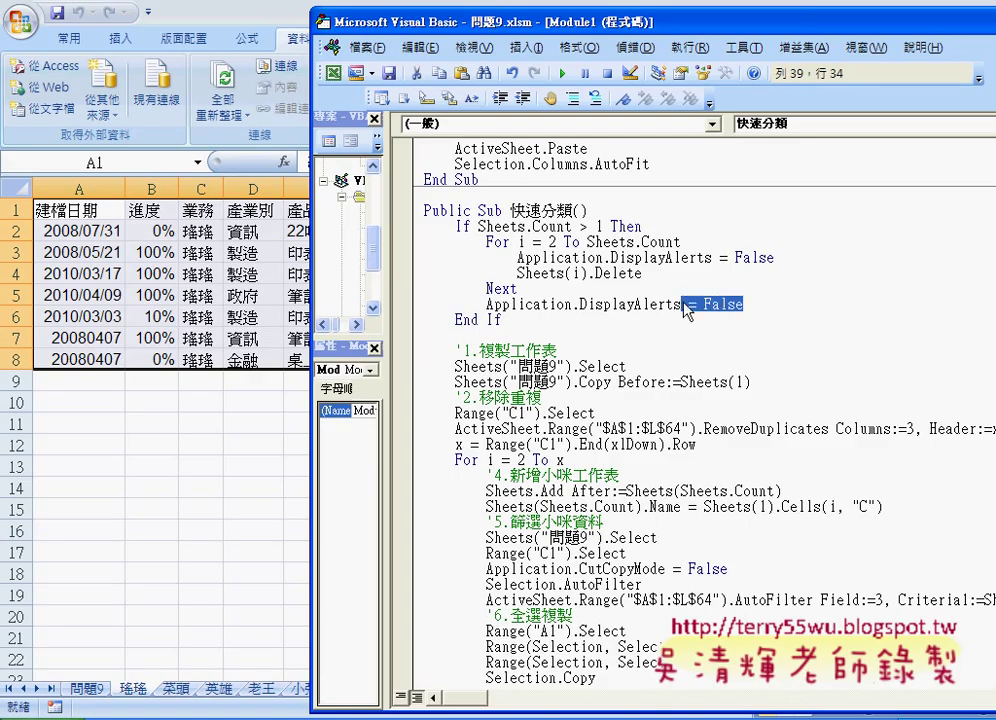
pyautogui.write('=')
pyautogui.press('Down')
pyautogui.press('Down')
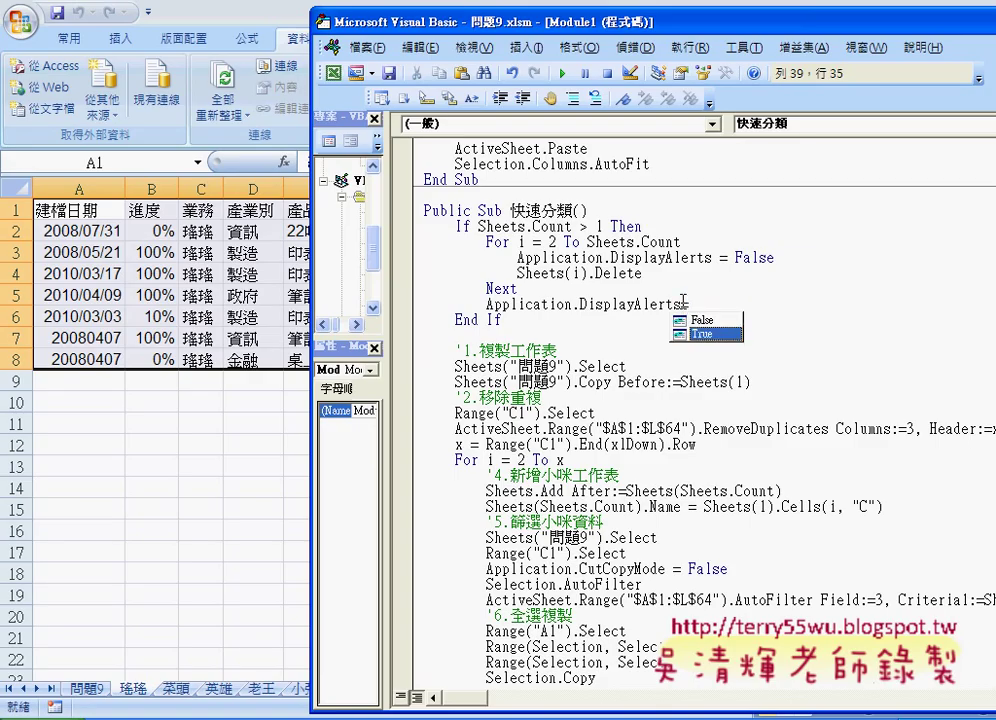
pyautogui.press('Tab')
# Select the If…End If sheet-cleanup block and begin stepping through the macro with F8
pyautogui.click(700, 331)
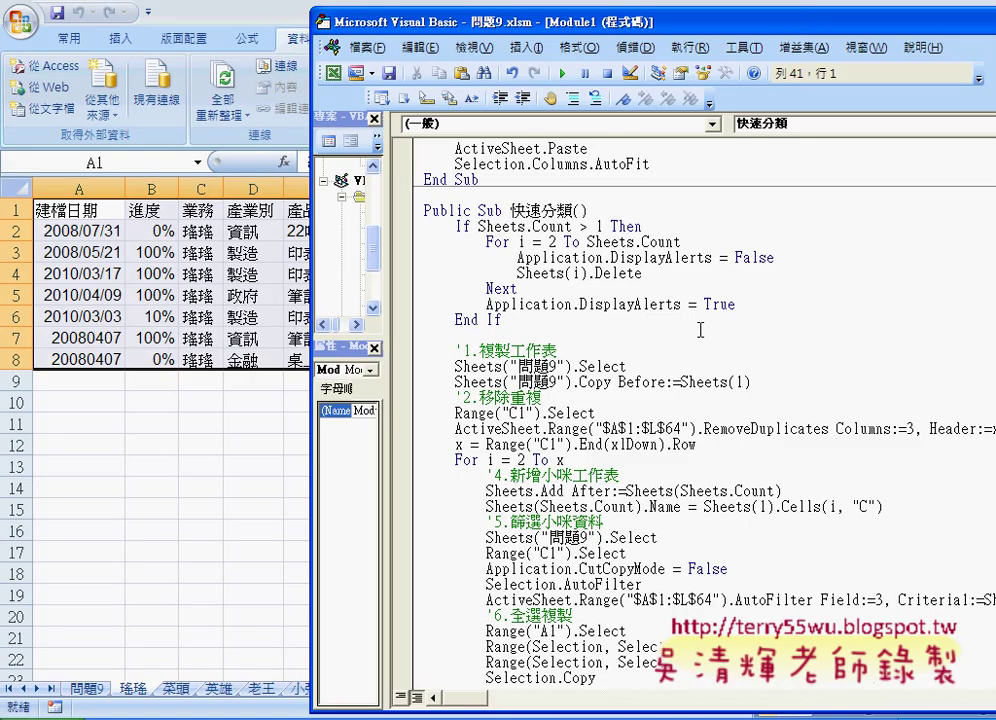
pyautogui.moveTo(502, 319); pyautogui.dragTo(424, 224)
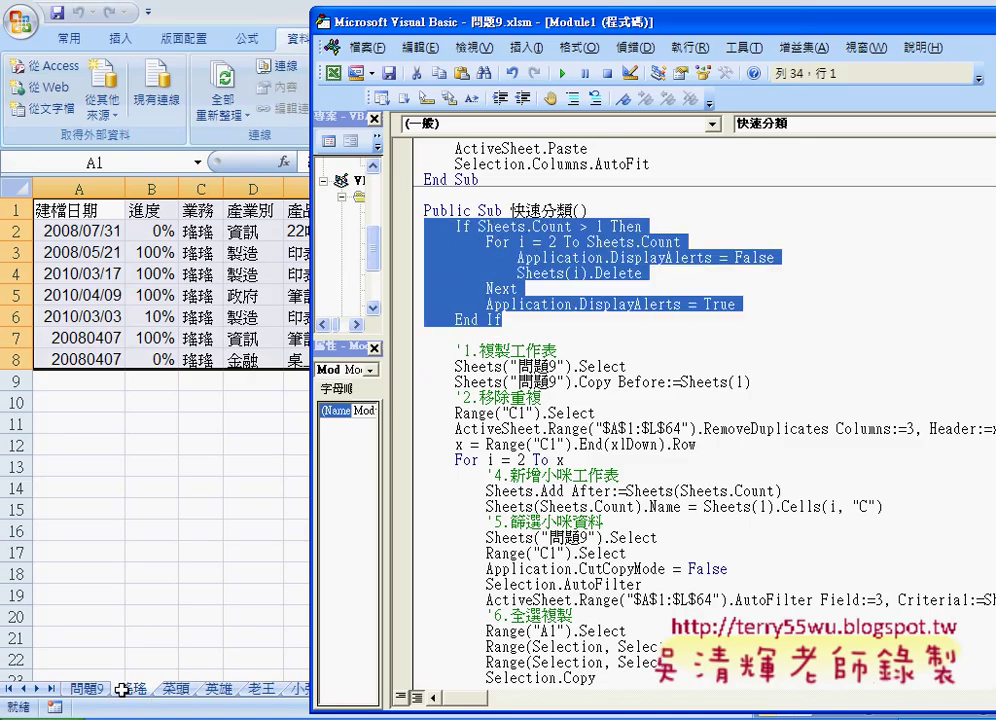
pyautogui.press('F8')
pyautogui.press('F8')
pyautogui.press('F8')
# Step through the loop with F8, deleting the 瑤瑤, 英雄 and 小張 sheets until runtime error 9
pyautogui.moveTo(508, 228)
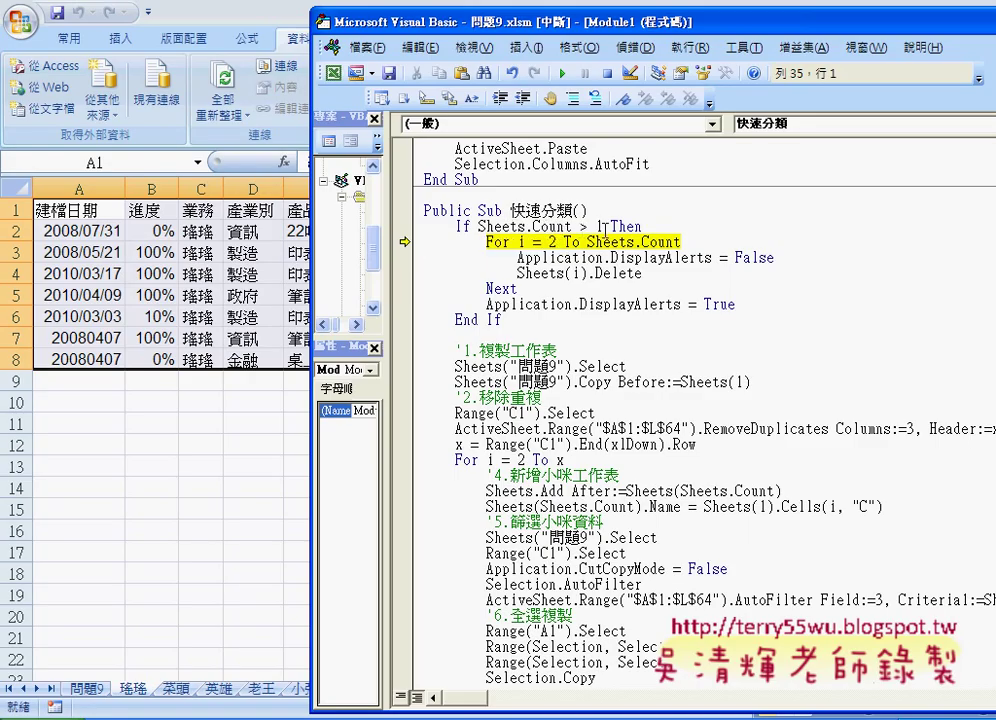
pyautogui.press('F8')
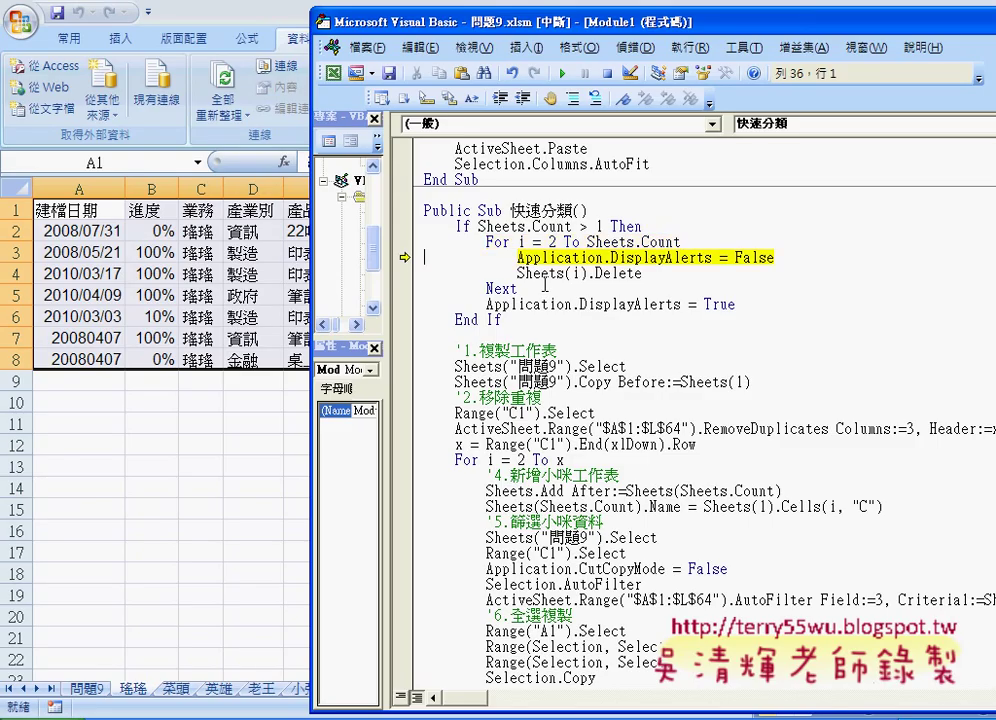
pyautogui.press('F8')
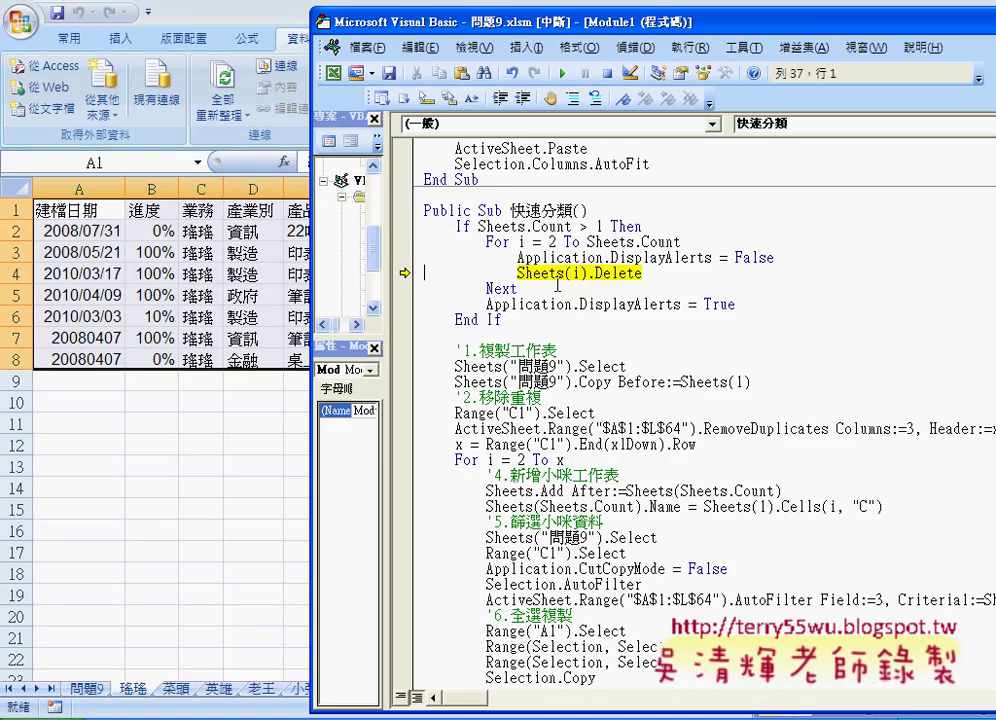
pyautogui.moveTo(575, 274)
pyautogui.press('F8')
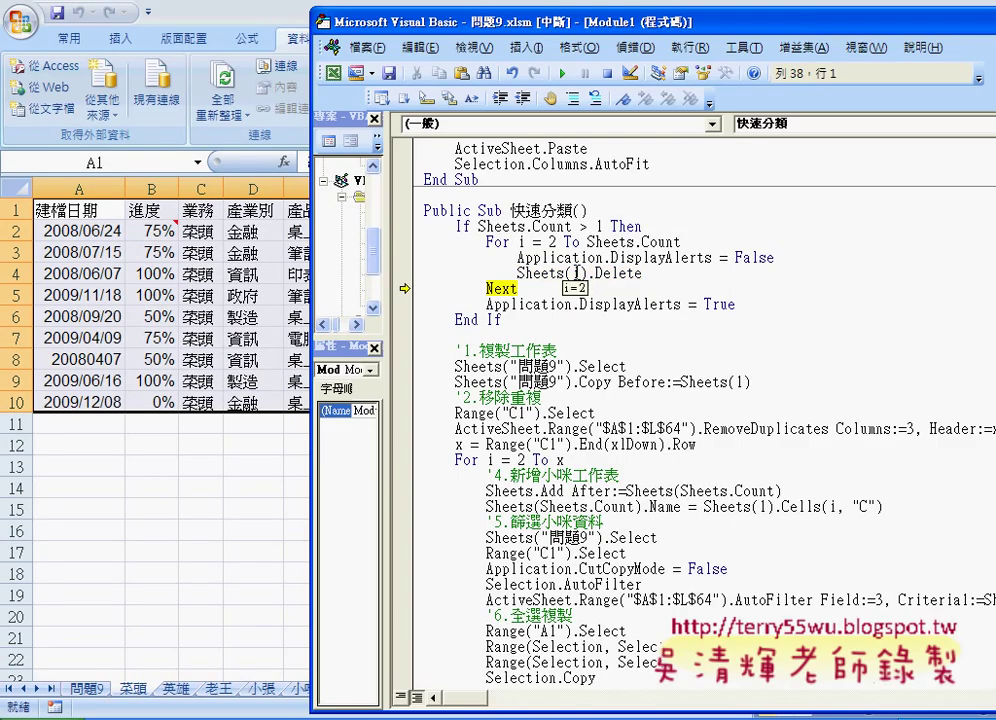
pyautogui.press('F8')
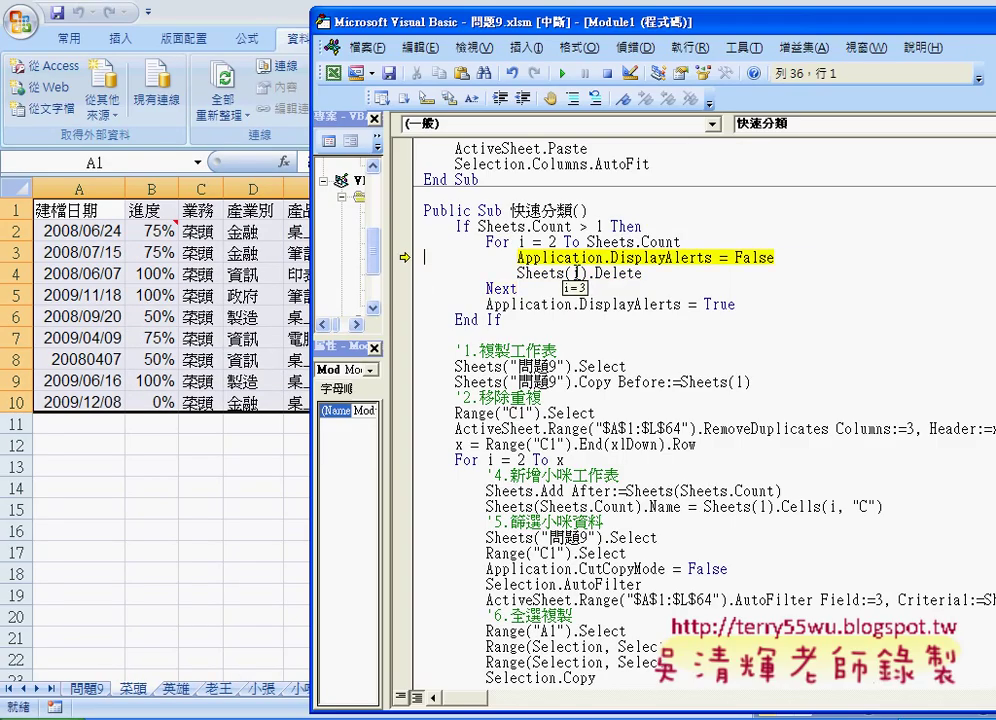
pyautogui.press('F8')
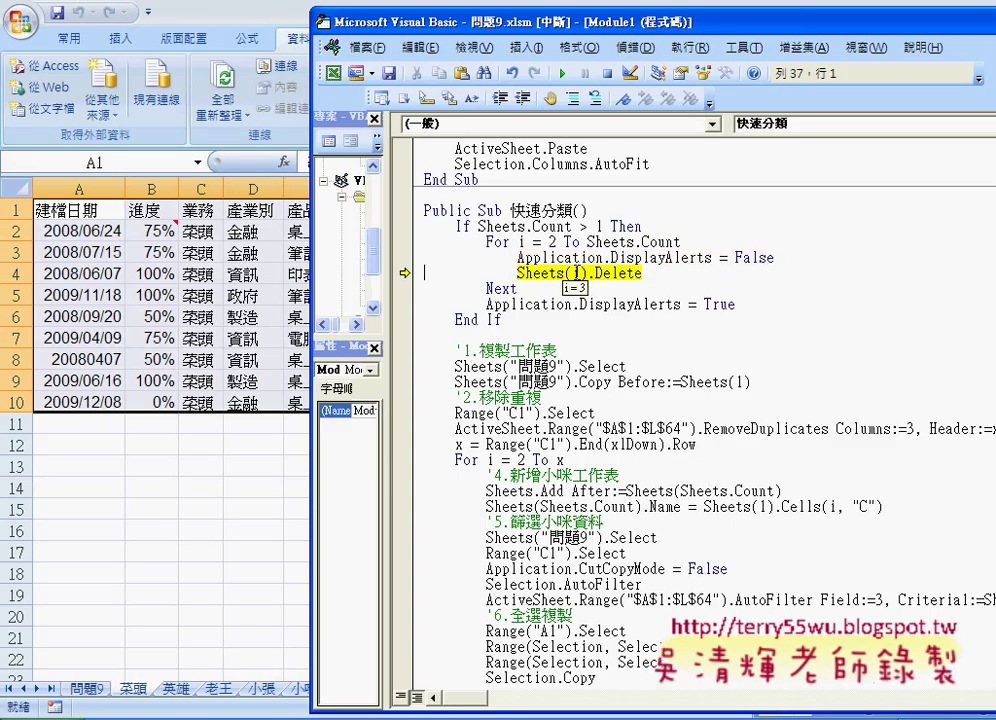
pyautogui.press('F8')
pyautogui.press('F8')
pyautogui.press('F8')
pyautogui.press('F8')
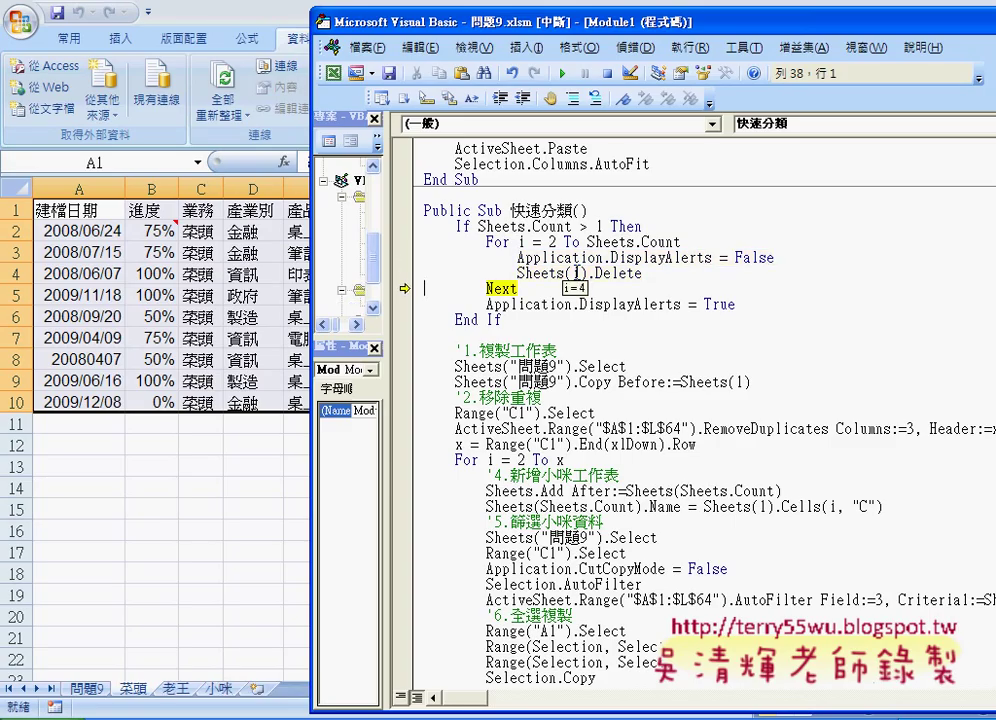
pyautogui.press('F8')
pyautogui.press('F8')
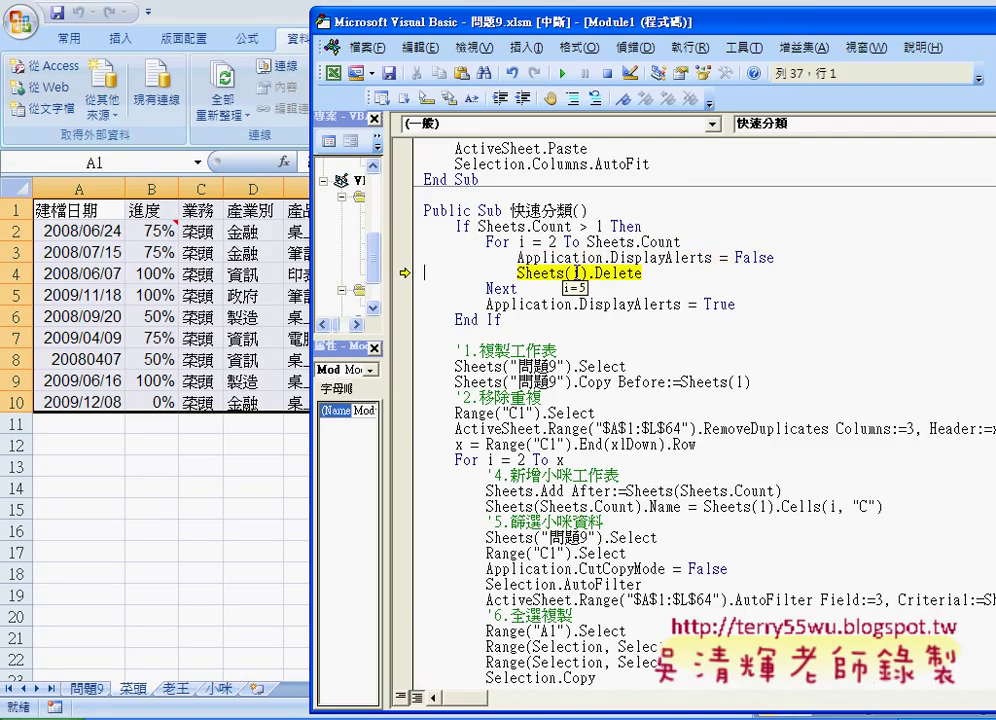
pyautogui.press('F8')
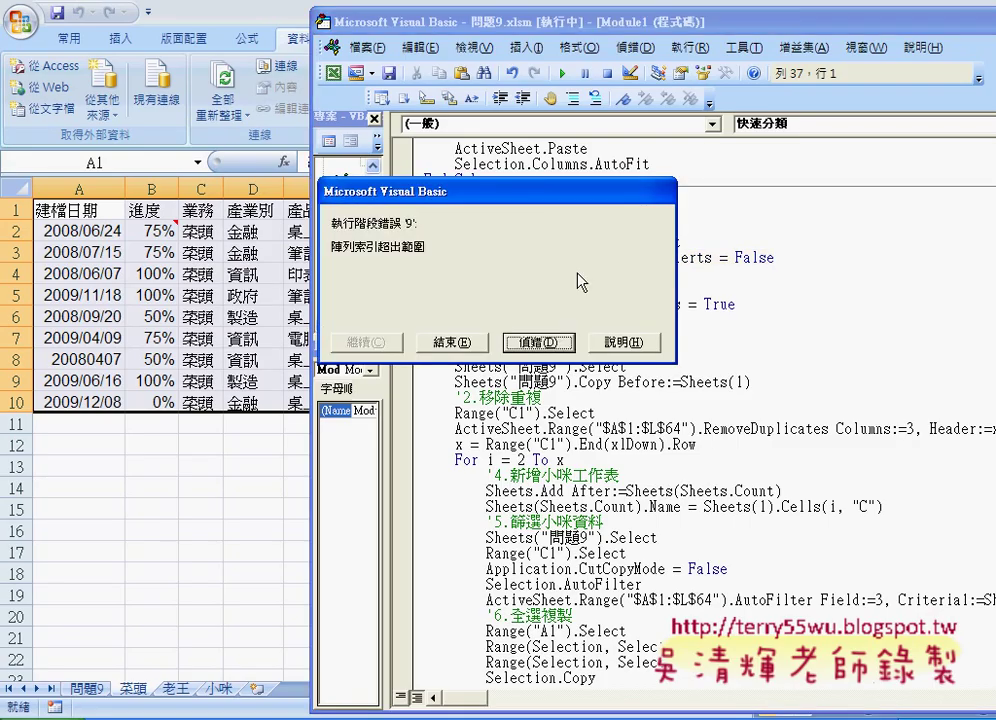
# Move the runtime error 9 dialog aside and choose 偵錯 to break at Sheets(i).Delete
pyautogui.moveTo(555, 199); pyautogui.dragTo(727, 378)
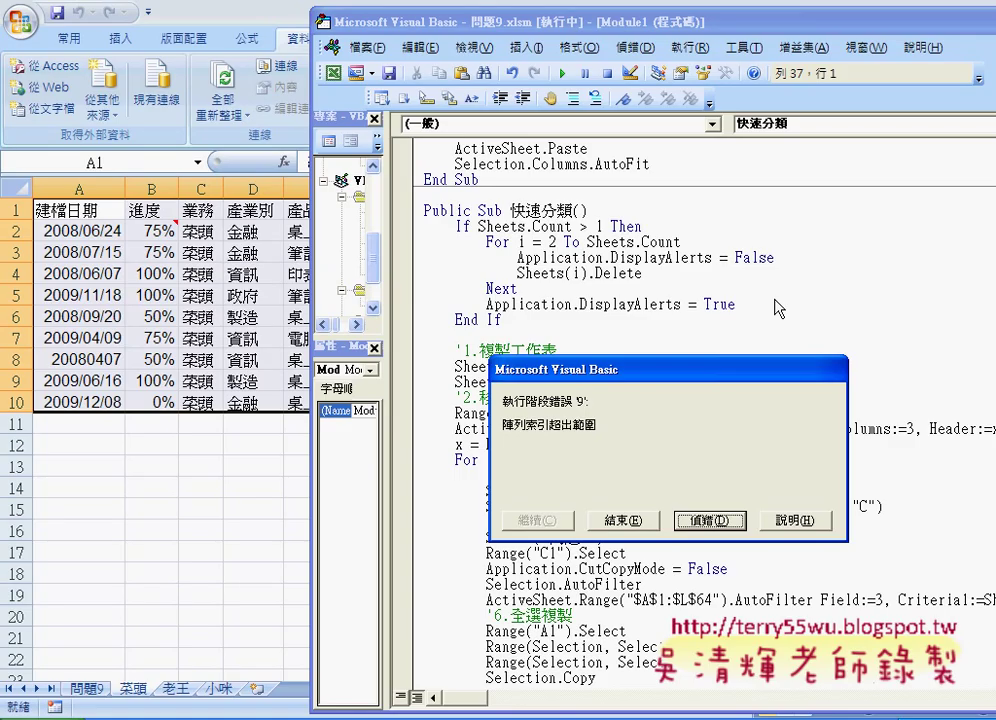
pyautogui.click(709, 520)
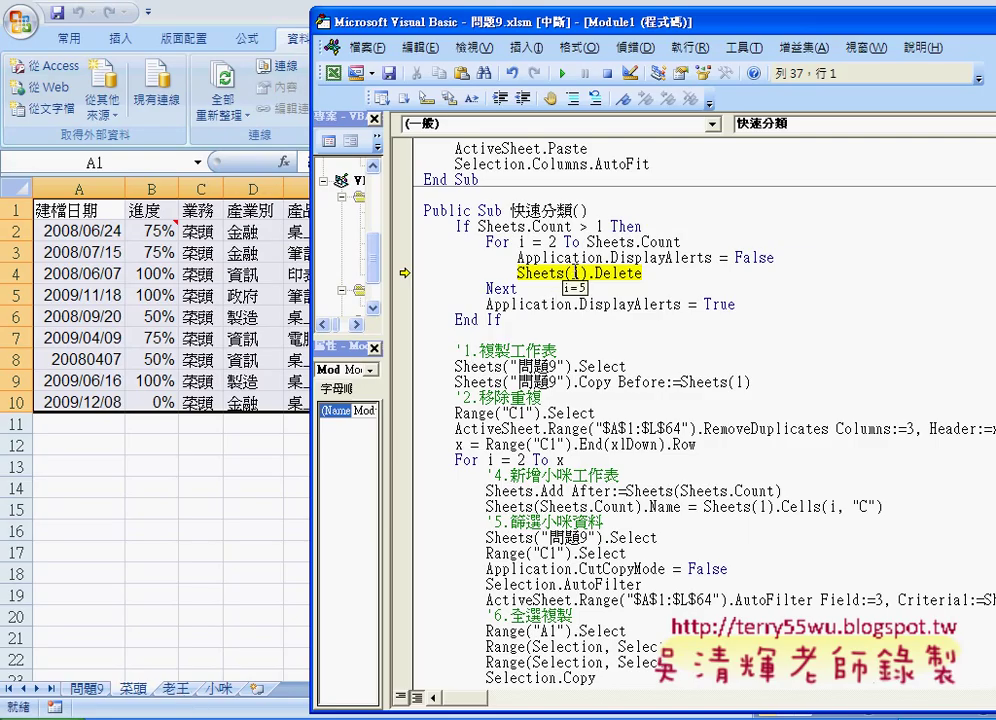
# Change Sheets(i).Delete to Sheets(2).Delete, then highlight the loop's counting range
pyautogui.click(578, 273)
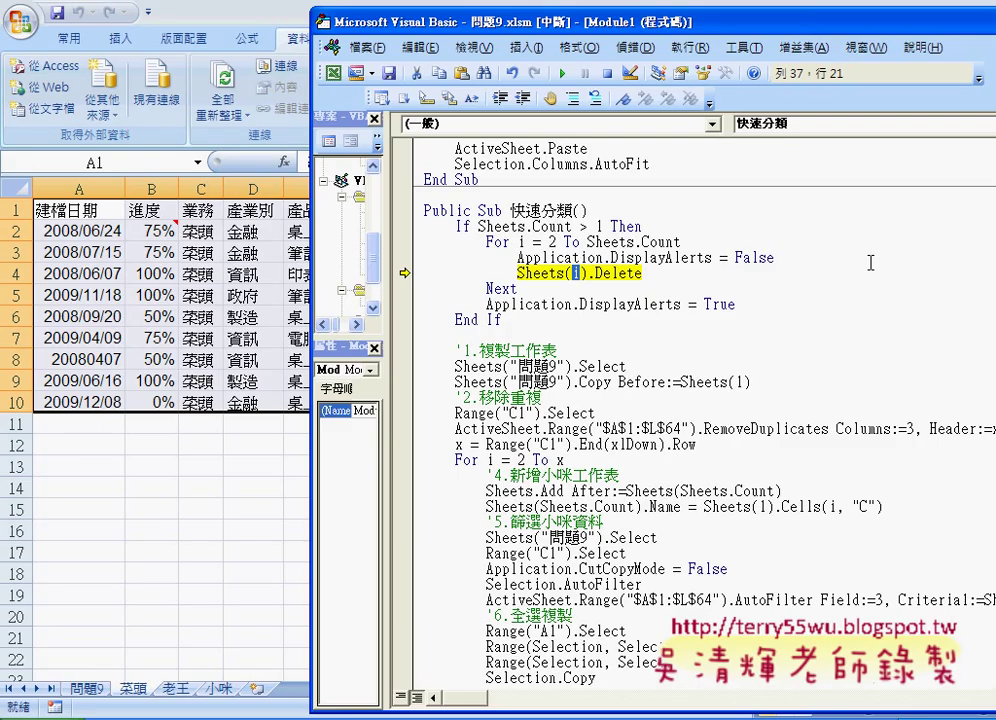
pyautogui.write('2')
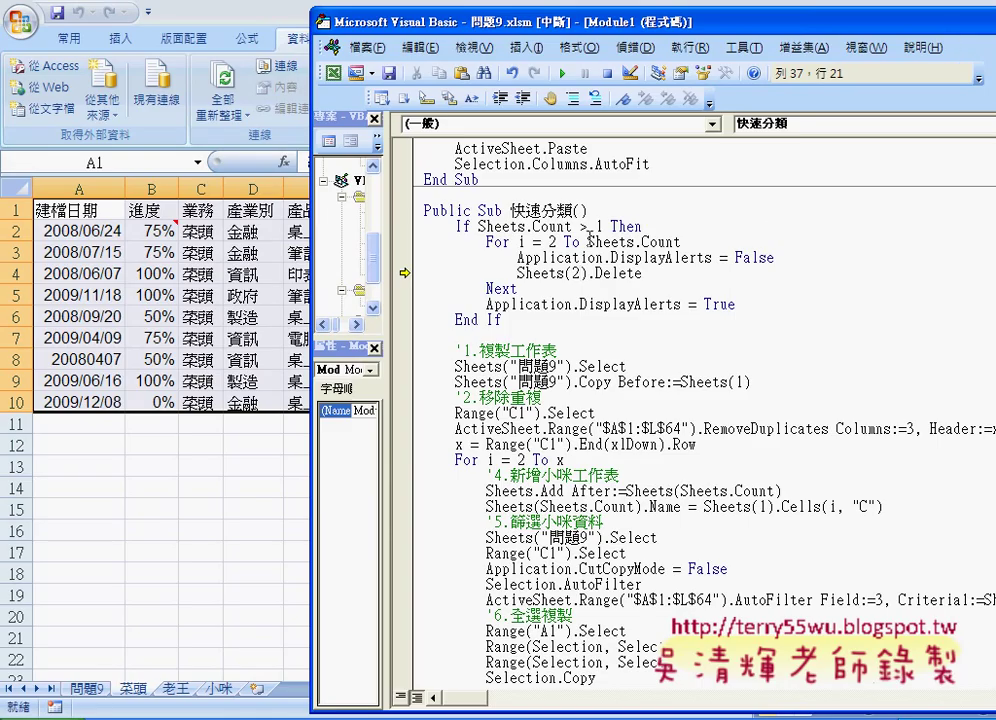
pyautogui.moveTo(519, 241); pyautogui.dragTo(681, 241)
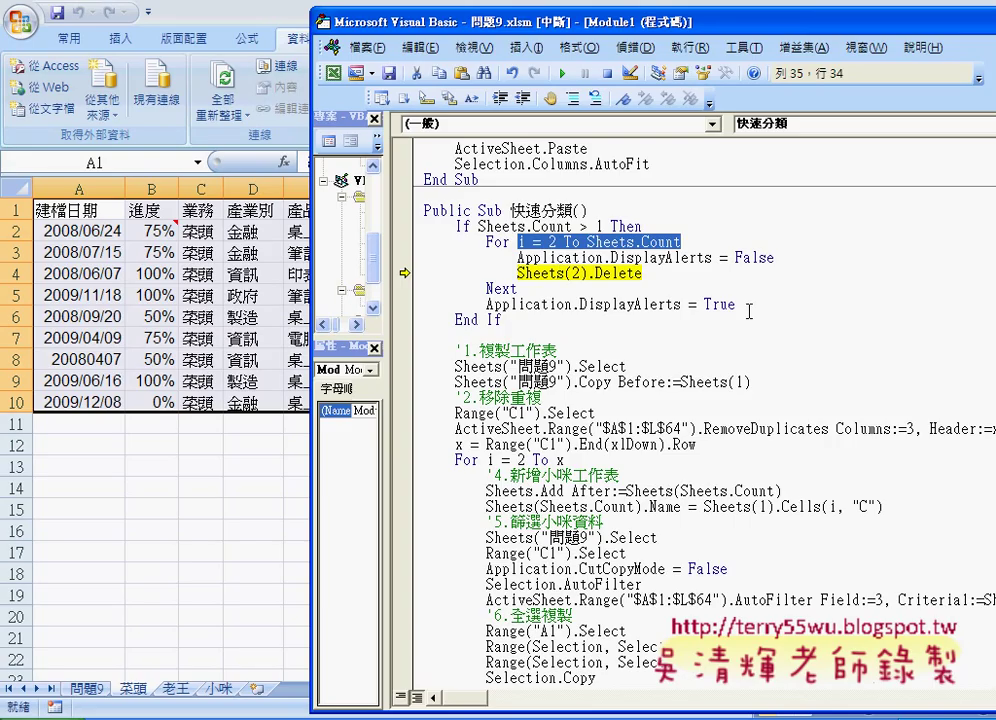
# Step through the rest of the loop deleting 老王 and 小咪, then highlight Sheets(2).Delete and the If block
pyautogui.press('F8')
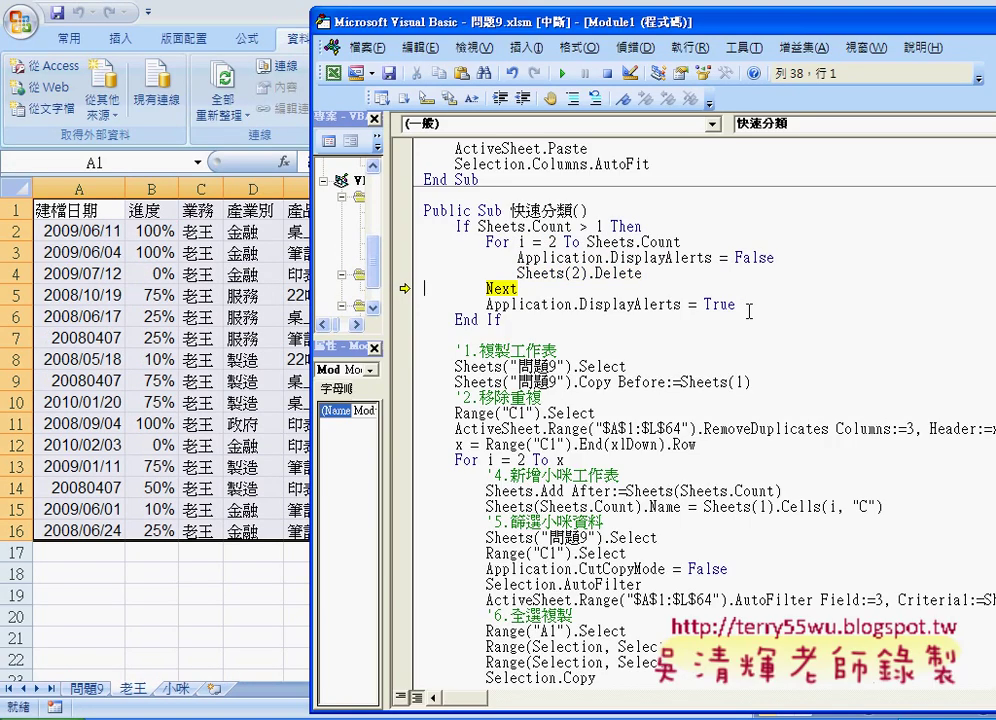
pyautogui.press('F8')
pyautogui.press('F8')
pyautogui.press('F8')
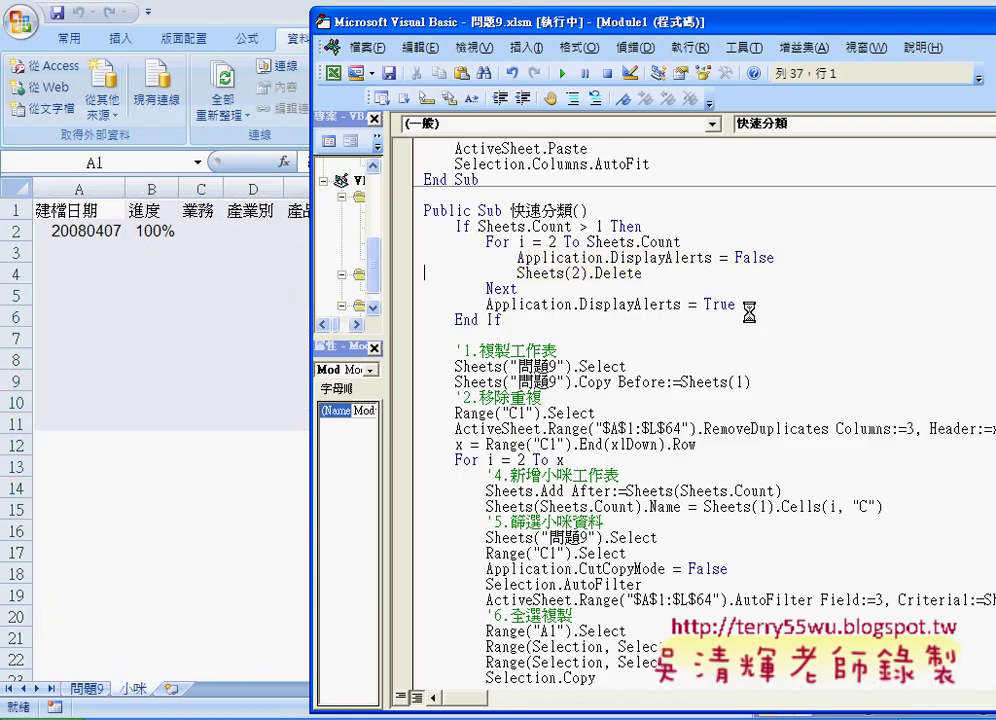
pyautogui.press('F8')
pyautogui.press('F8')
pyautogui.press('F8')
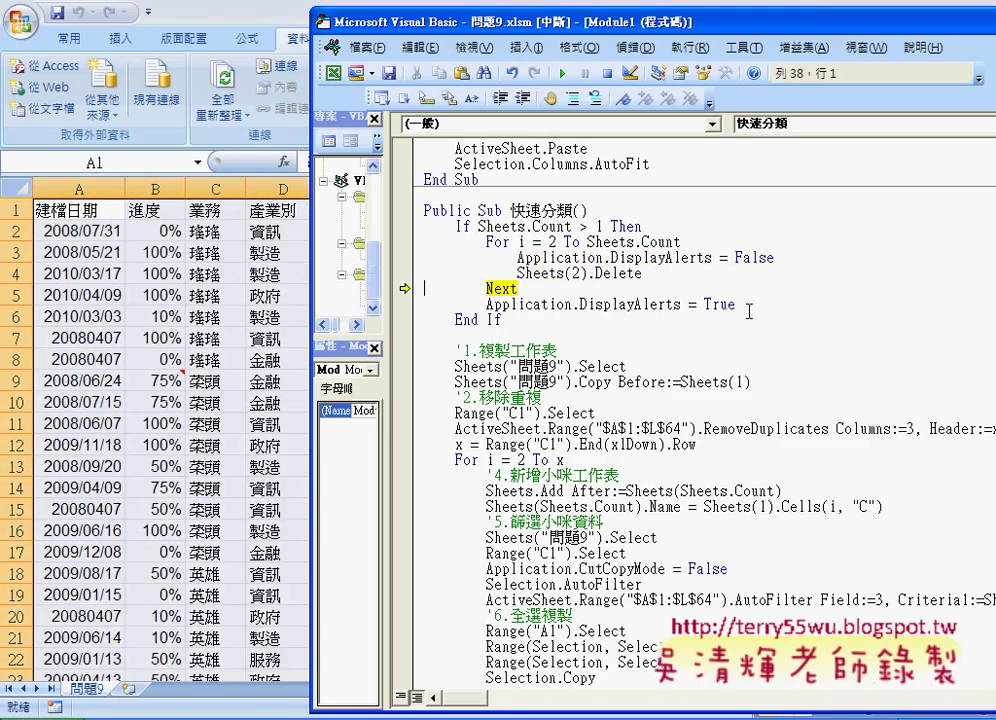
pyautogui.press('F8')
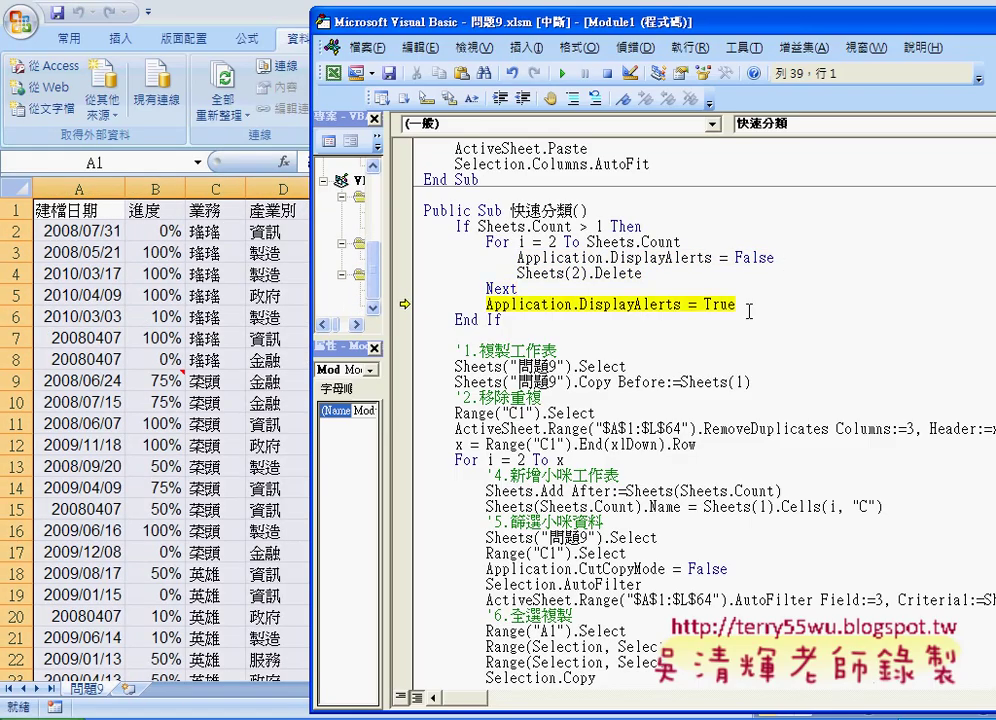
pyautogui.press('F8')
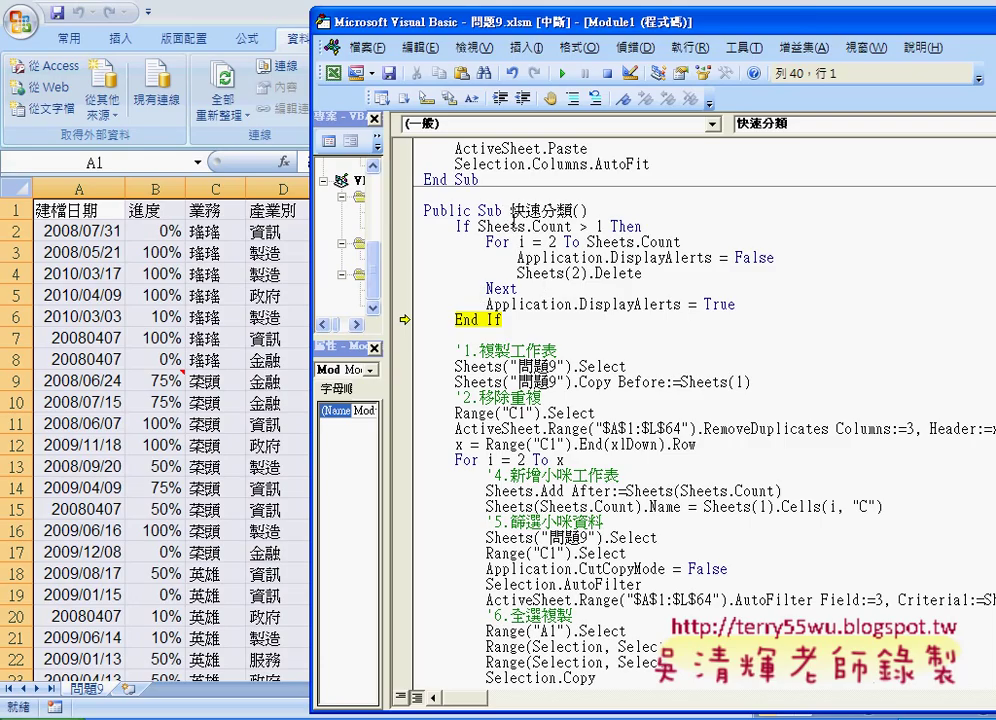
pyautogui.moveTo(517, 273); pyautogui.dragTo(649, 273)
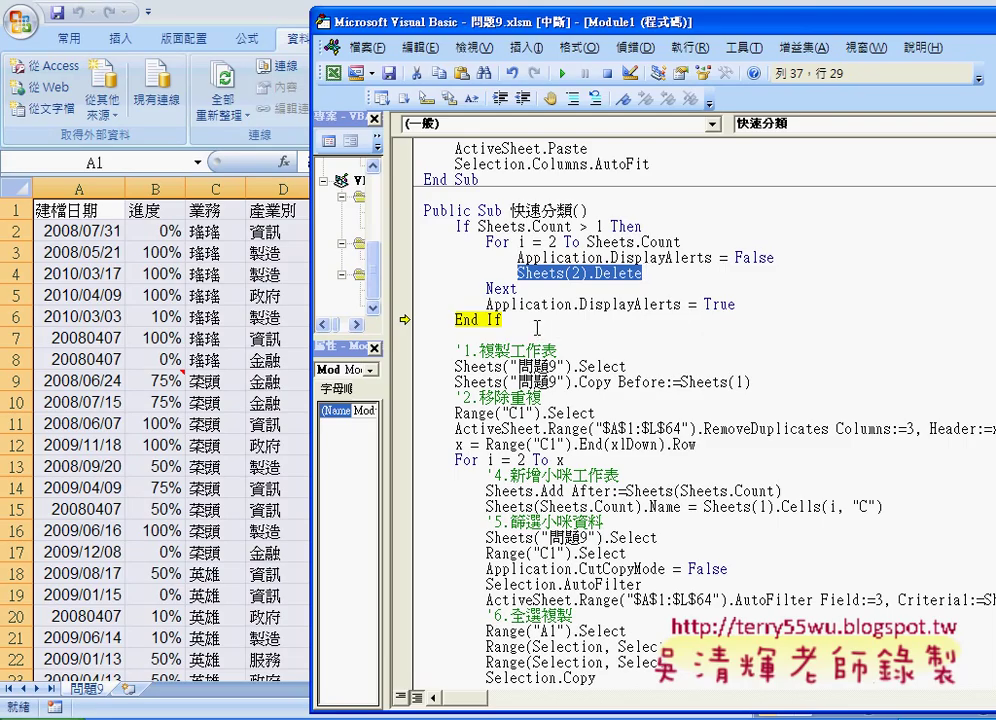
pyautogui.moveTo(502, 319); pyautogui.dragTo(412, 234)
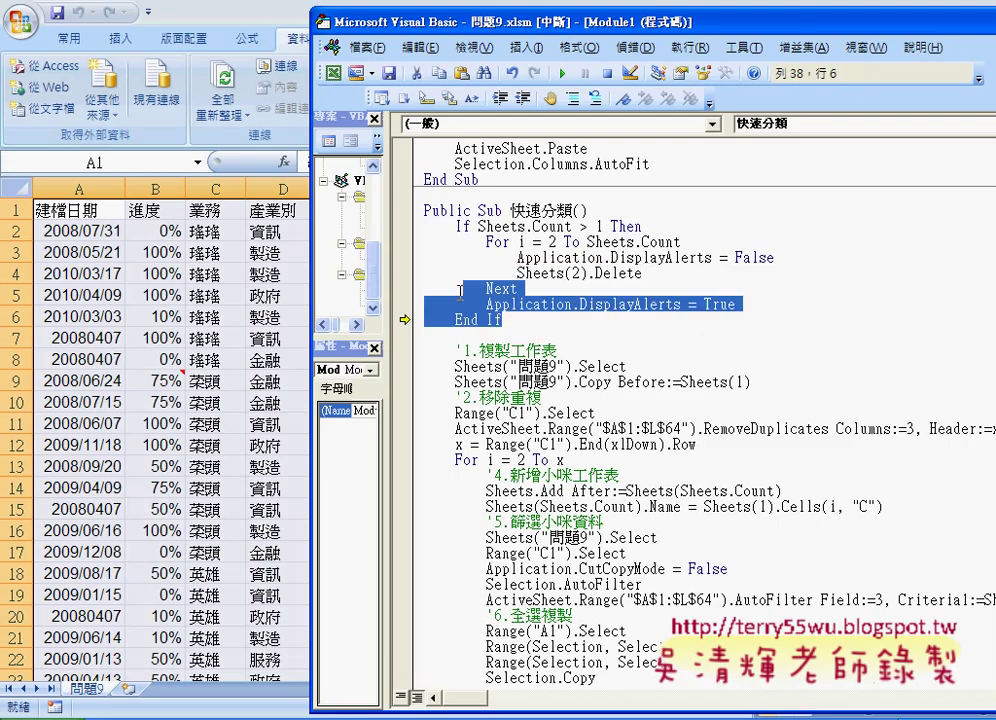